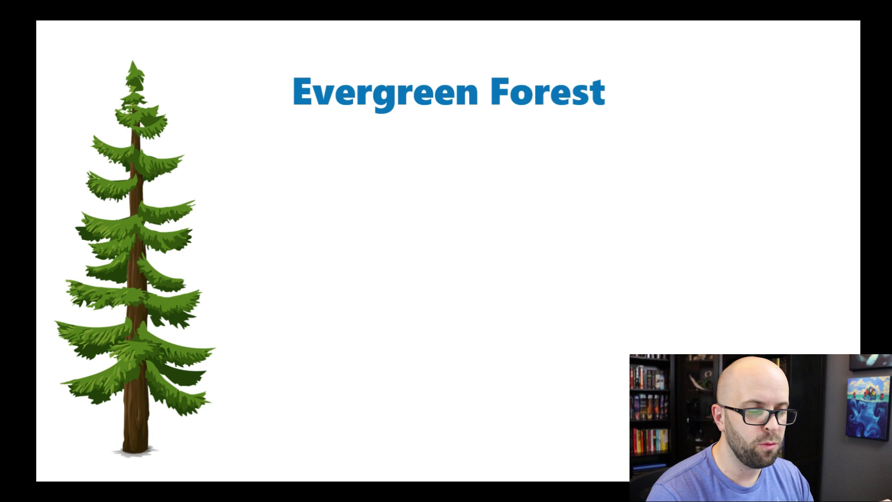
Advance the Evergreen Forest slide to reveal the #Complete heading and its two bullet points.
{"action": "key", "text": "Right"}
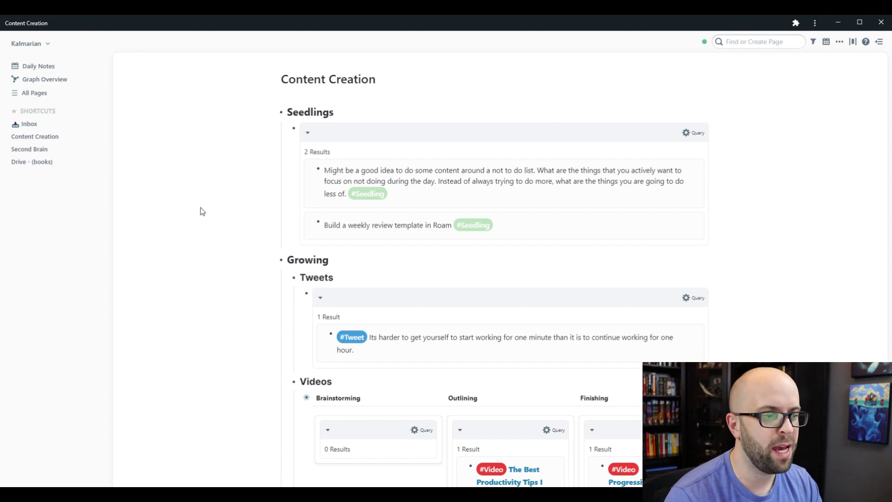
{"action": "scroll", "coordinate": [185, 210], "scroll_direction": "down", "scroll_amount": 3}
{"action": "scroll", "coordinate": [190, 211], "scroll_direction": "down", "scroll_amount": 2}
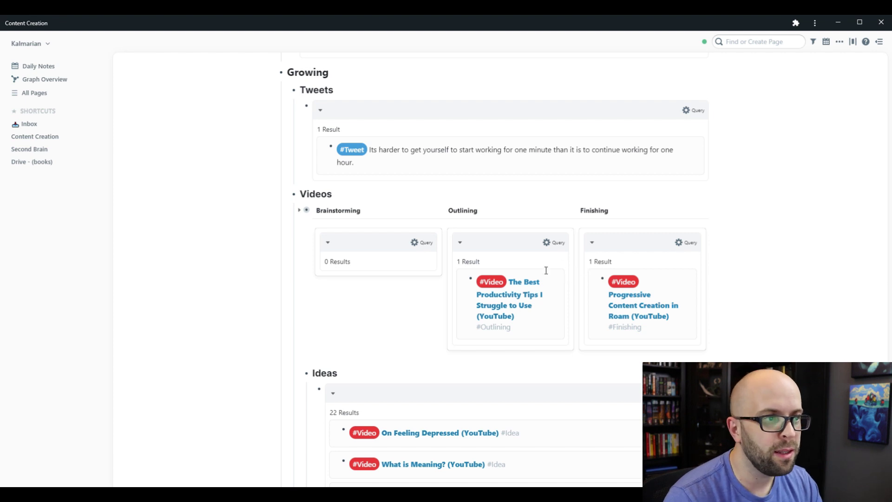
{"action": "scroll", "coordinate": [341, 254], "scroll_direction": "up", "scroll_amount": 4}
{"action": "scroll", "coordinate": [342, 254], "scroll_direction": "up", "scroll_amount": 2}
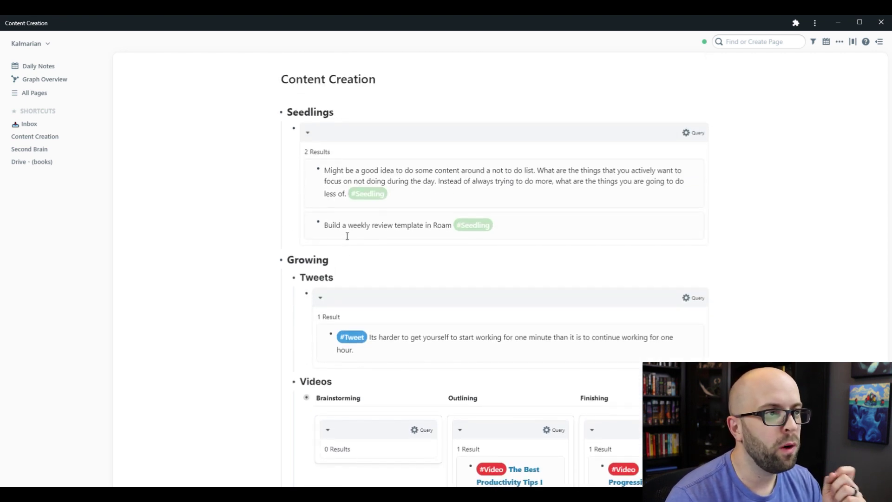
Add 'I have a good idea #Seedling' to today's daily page, then go to Content Creation.
{"action": "left_click", "coordinate": [45, 67]}
{"action": "left_click", "coordinate": [305, 111]}
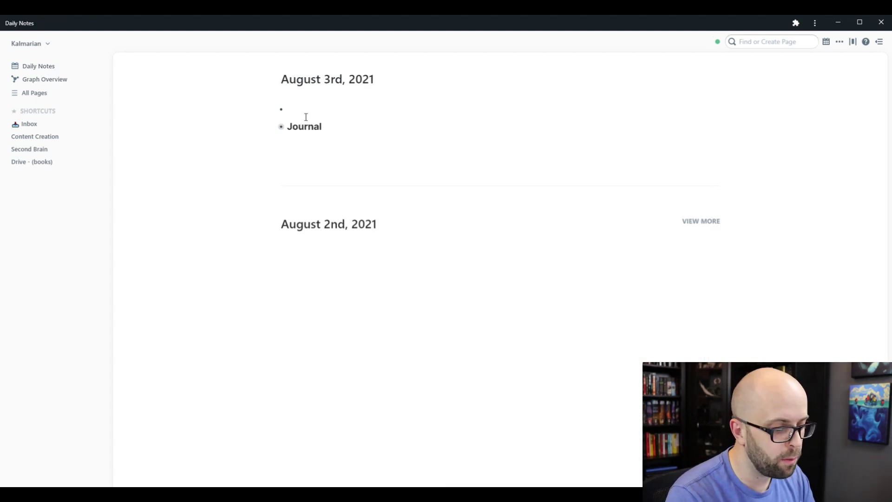
{"action": "type", "text": "I have a goo"}
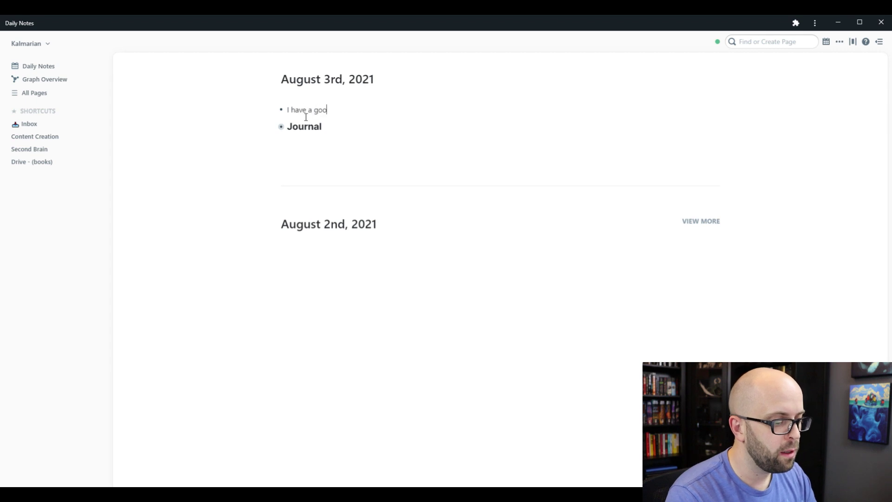
{"action": "type", "text": "d idea #S"}
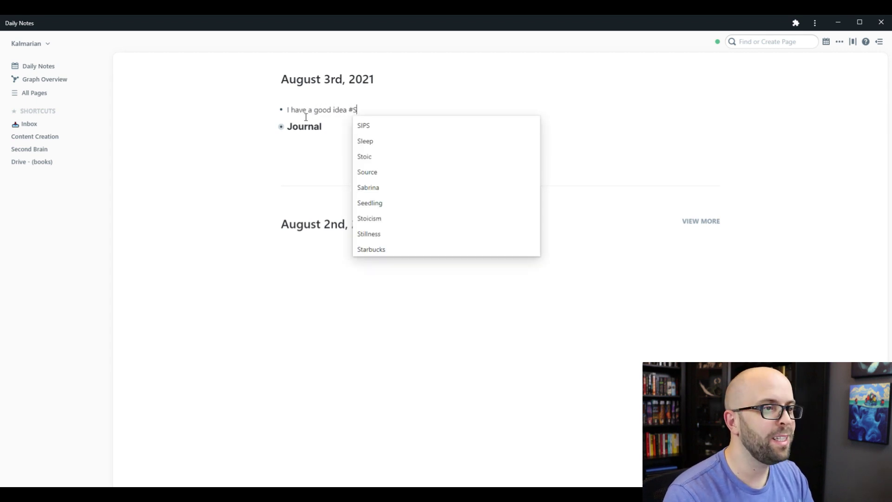
{"action": "type", "text": "eedl"}
{"action": "key", "text": "Return"}
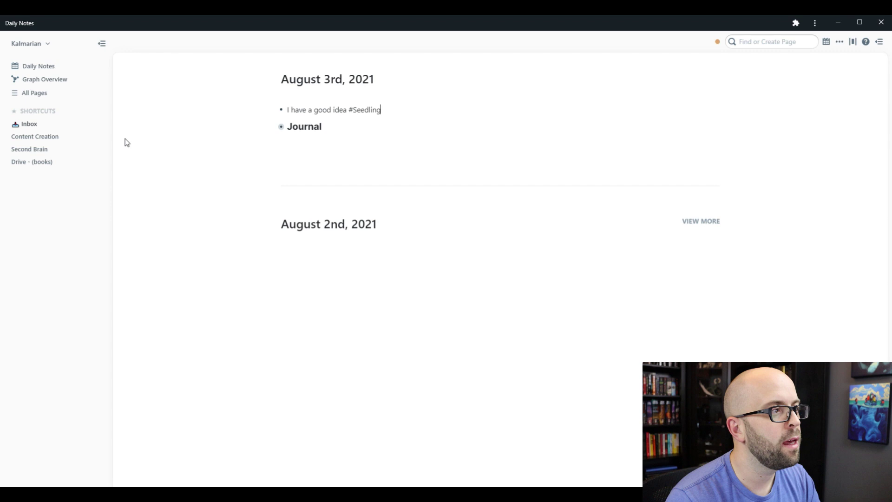
{"action": "left_click", "coordinate": [193, 165]}
{"action": "left_click", "coordinate": [41, 137]}
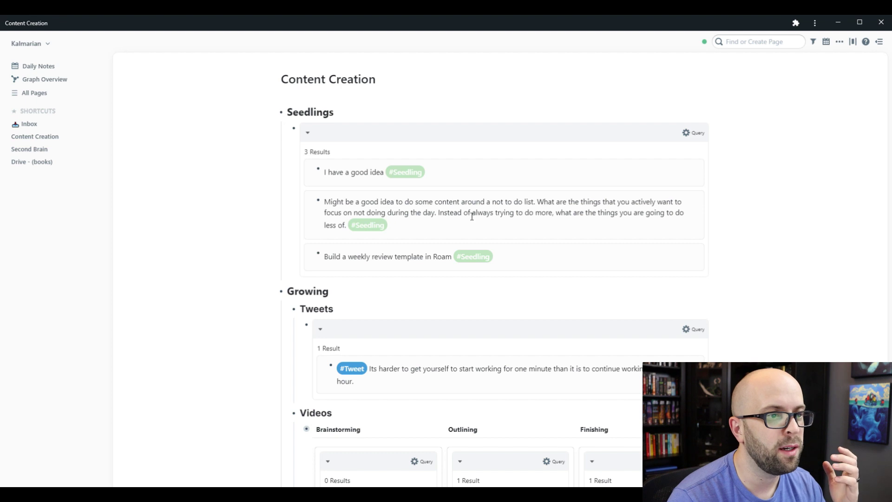
Bold the phrase 'not to do list' in the not-to-do seedling.
{"action": "left_click_drag", "start_coordinate": [492, 203], "coordinate": [539, 203]}
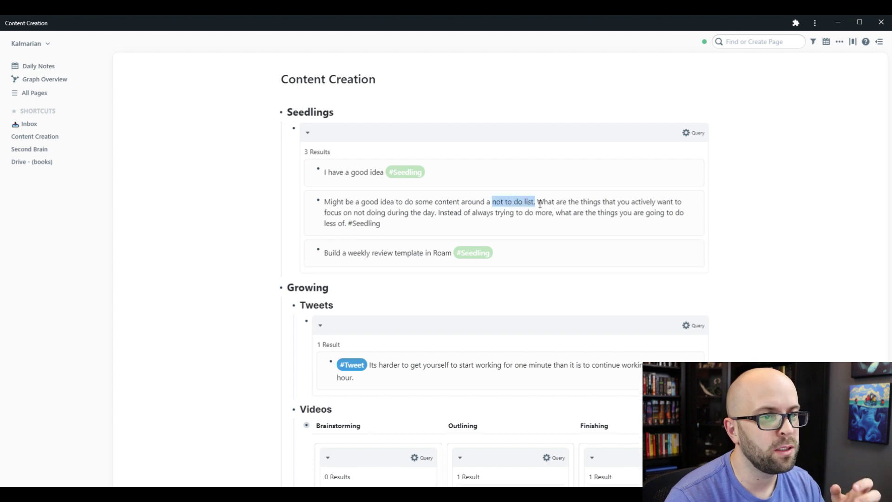
{"action": "key", "text": "ctrl+b"}
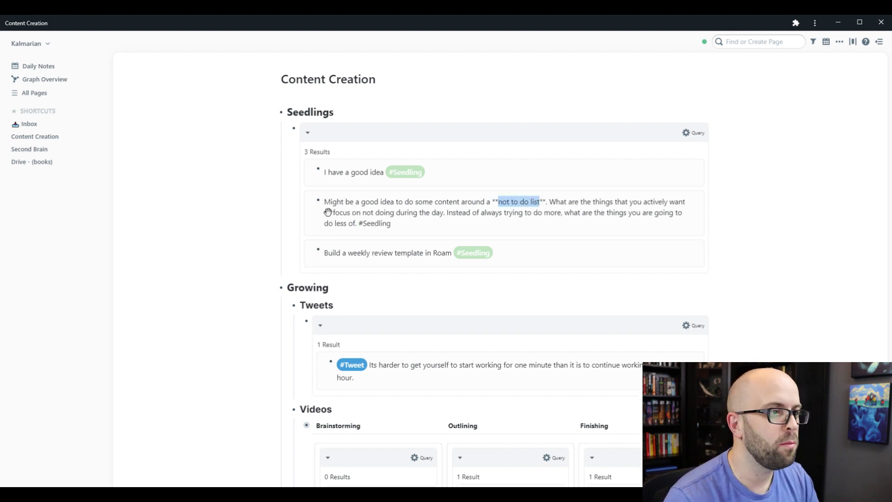
{"action": "left_click", "coordinate": [253, 211]}
Add nested #Tweet and #Video child bullets beneath the seedling.
{"action": "left_click", "coordinate": [440, 228]}
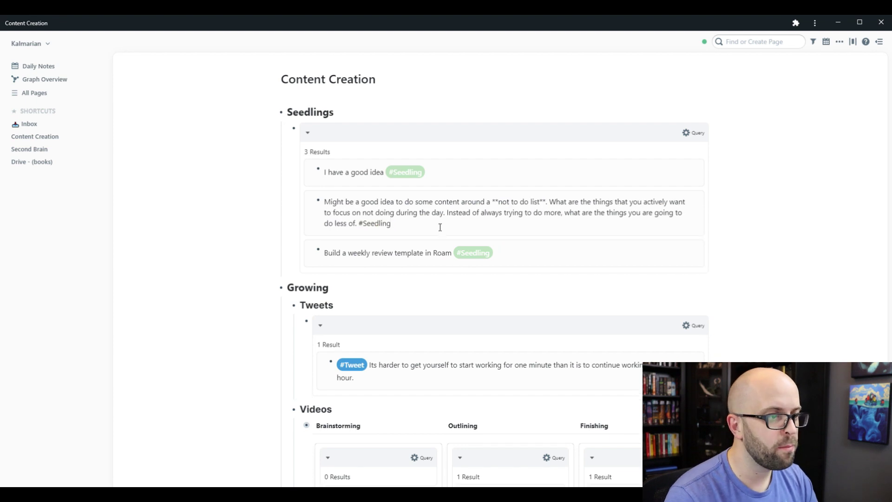
{"action": "key", "text": "Return"}
{"action": "key", "text": "Tab"}
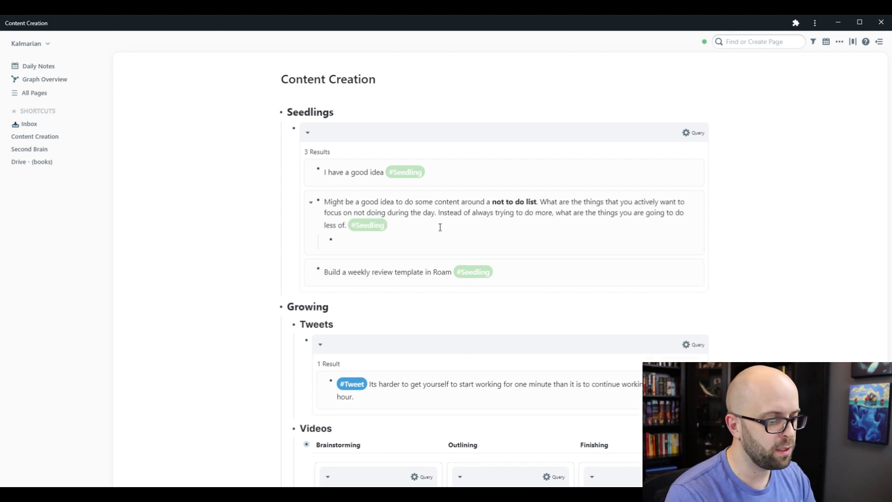
{"action": "type", "text": "#Twe"}
{"action": "key", "text": "Return"}
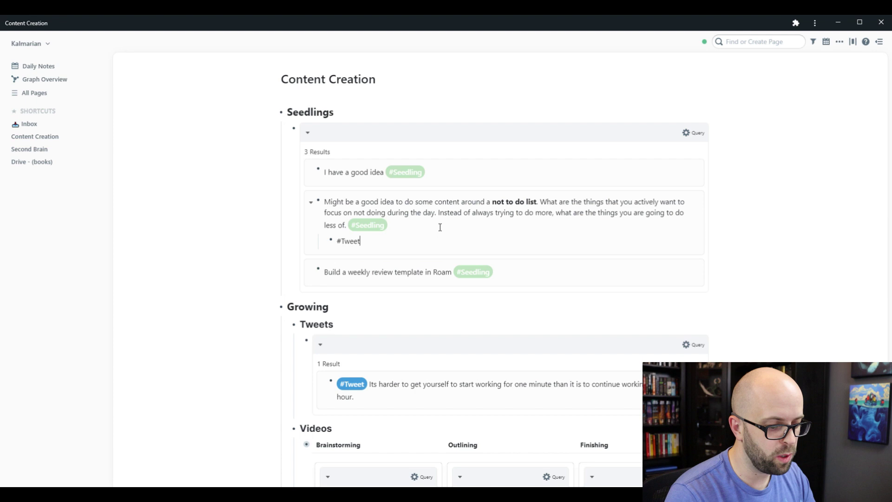
{"action": "key", "text": "Return"}
{"action": "type", "text": "#Video"}
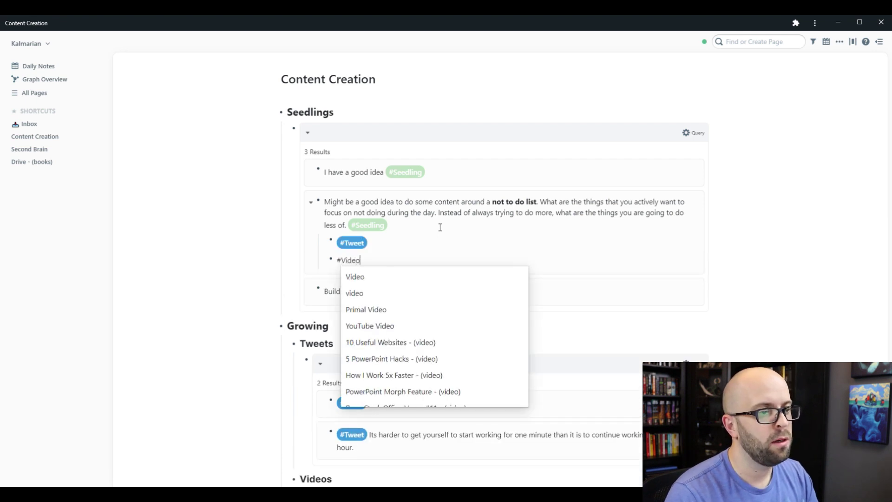
{"action": "key", "text": "Escape"}
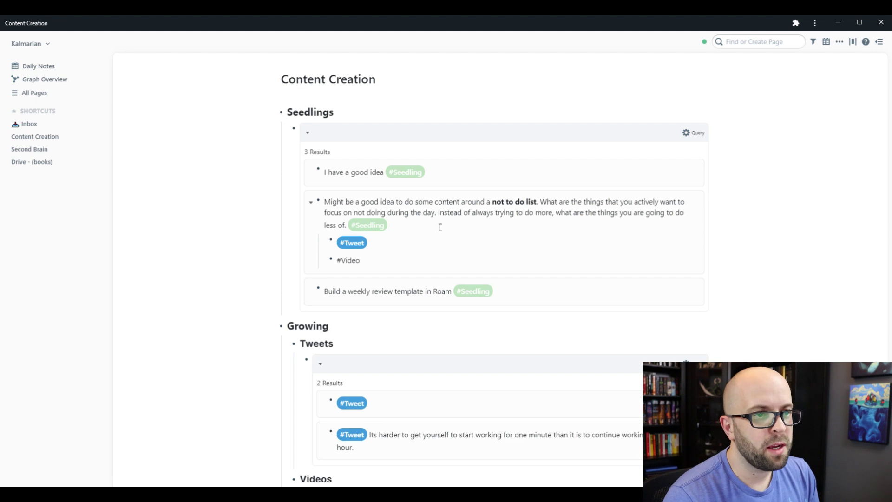
Write 'A Not To Do List is just as important, maybe more so than a To Do List.' after #Tweet.
{"action": "left_click", "coordinate": [429, 242]}
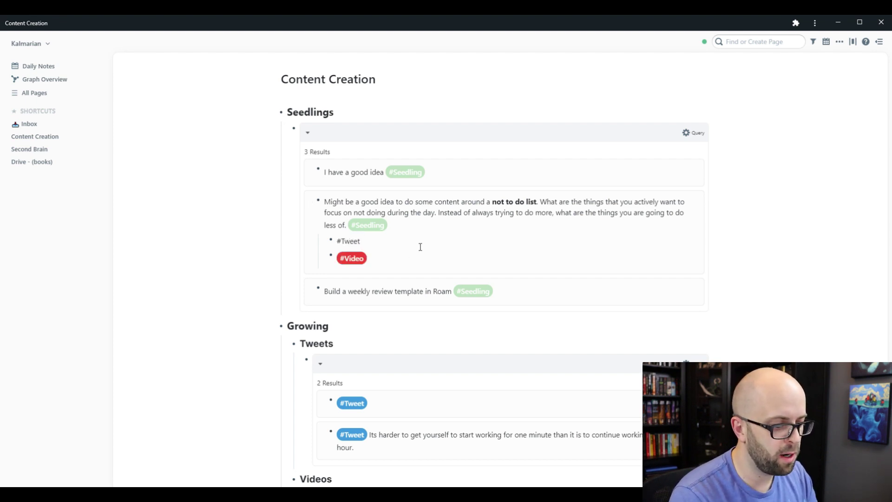
{"action": "type", "text": "A Not To Do List is just as"}
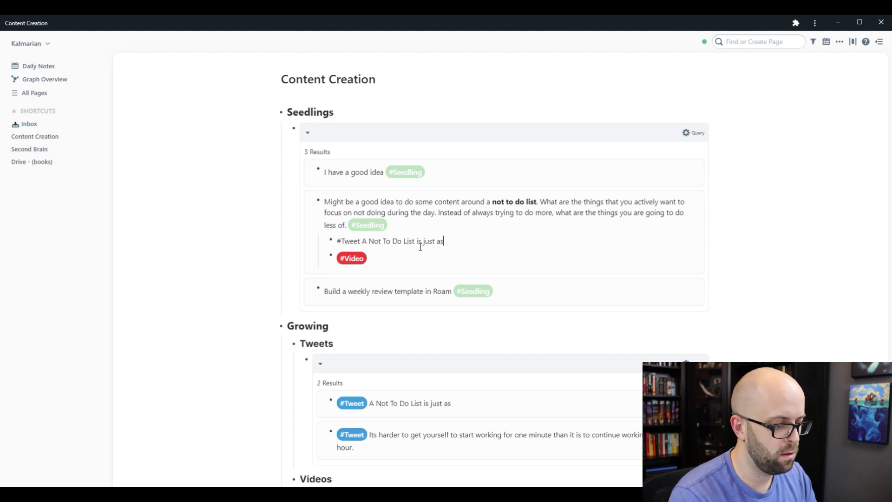
{"action": "type", "text": " important, maybe more so than a To Do List."}
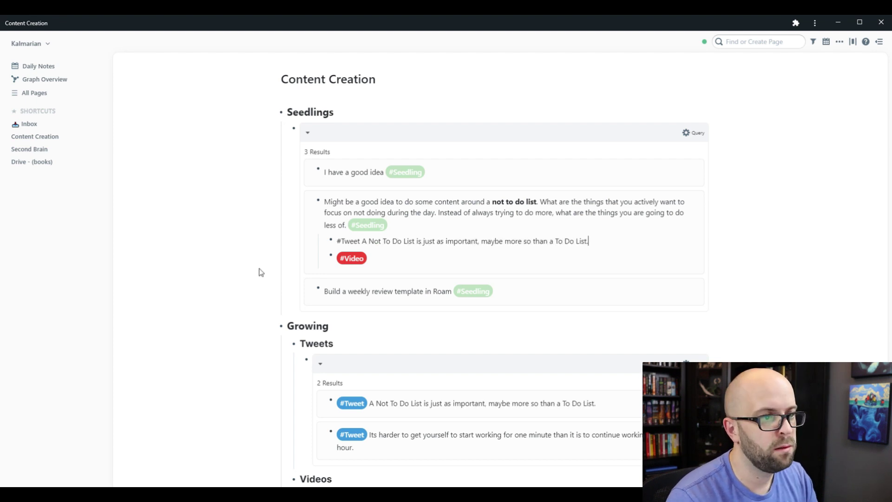
{"action": "left_click", "coordinate": [227, 265]}
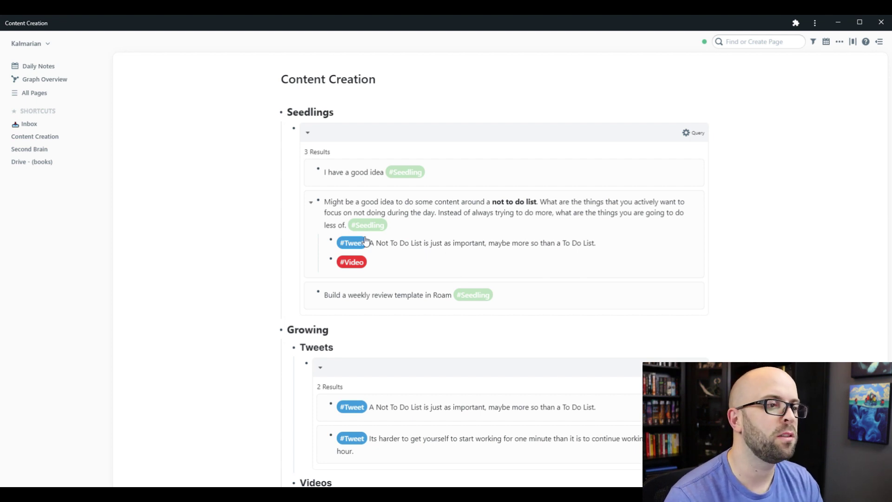
{"action": "scroll", "coordinate": [228, 342], "scroll_direction": "down", "scroll_amount": 3}
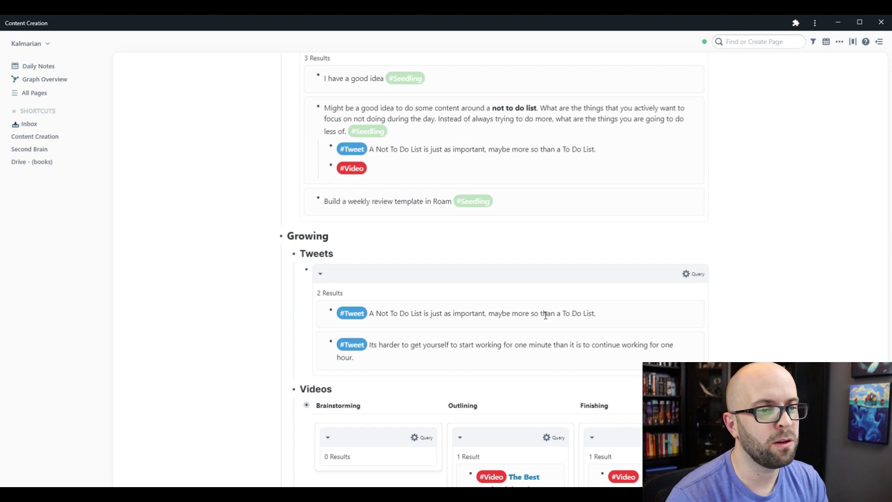
{"action": "scroll", "coordinate": [545, 314], "scroll_direction": "up", "scroll_amount": 2}
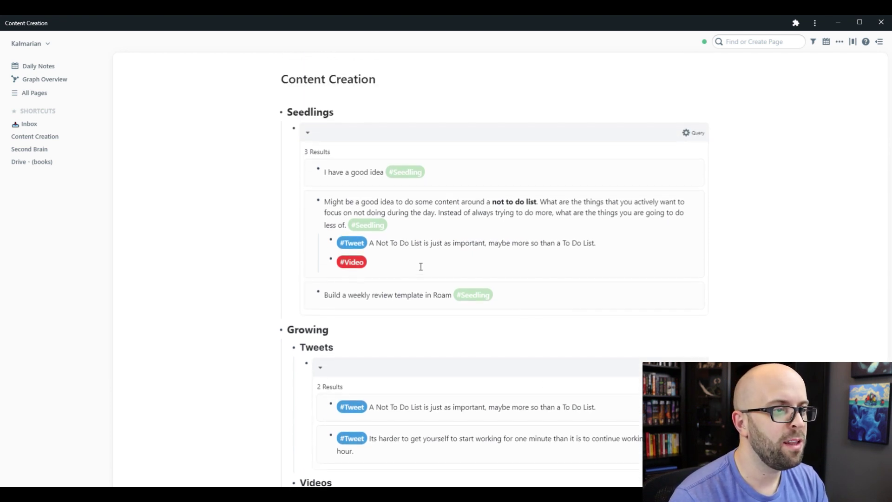
Link the #Video bullet to [[The Power of a Not To Do List (YouTube)]] and tag it #Idea.
{"action": "left_click", "coordinate": [421, 267]}
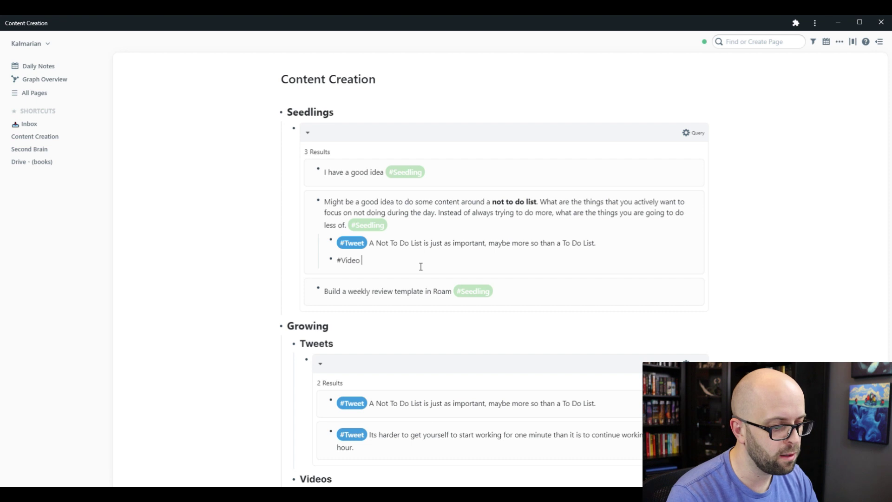
{"action": "type", "text": "[[The Power of a Not To "}
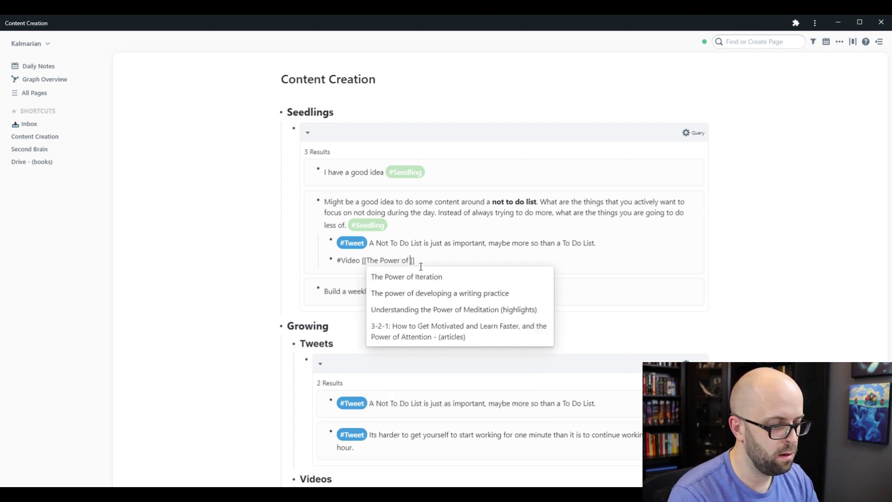
{"action": "type", "text": "Do List (YouTube)]] "}
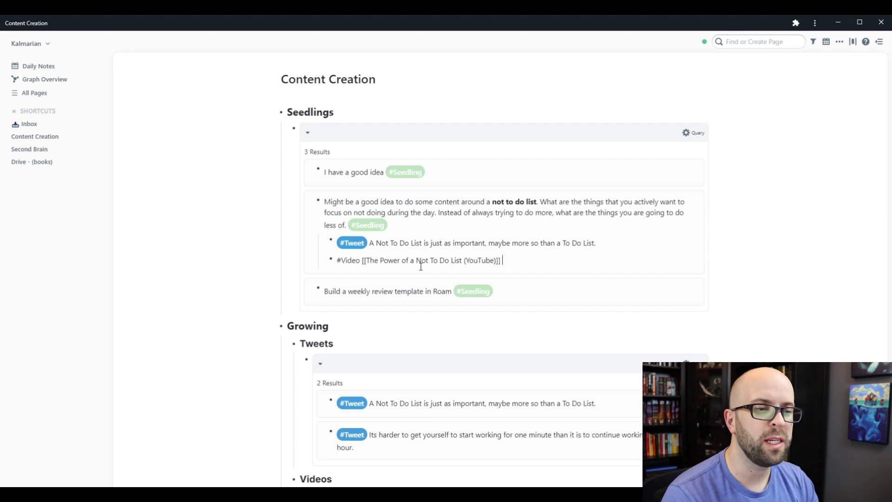
{"action": "type", "text": "#Idea"}
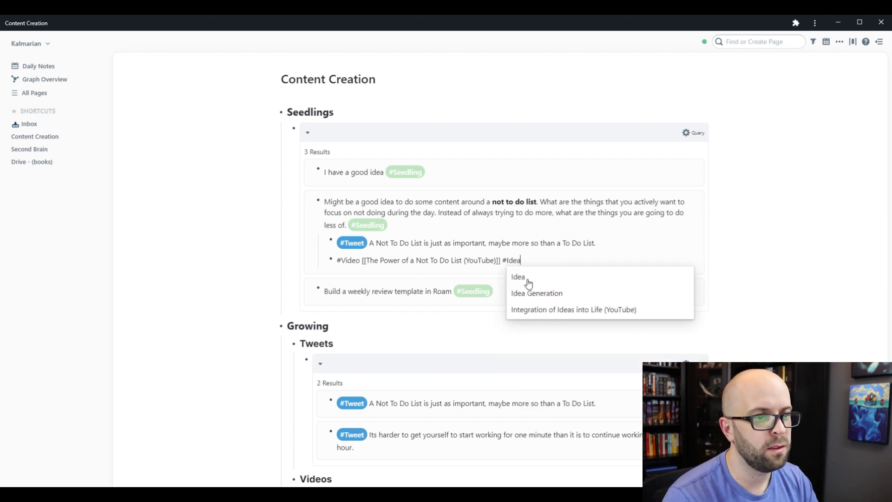
{"action": "left_click", "coordinate": [526, 280]}
{"action": "left_click", "coordinate": [222, 263]}
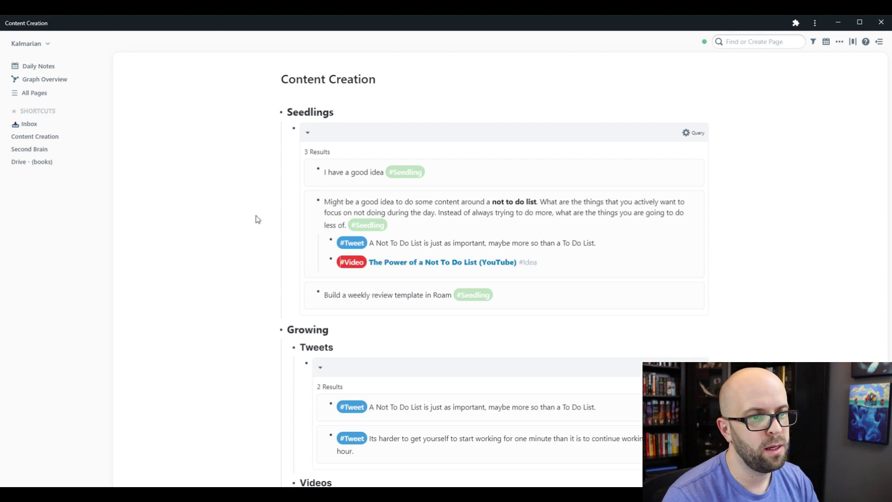
Tag the not-to-do seedling #Planted, then start tagging the 'I have a good idea' note #Hibernate.
{"action": "left_click", "coordinate": [422, 232]}
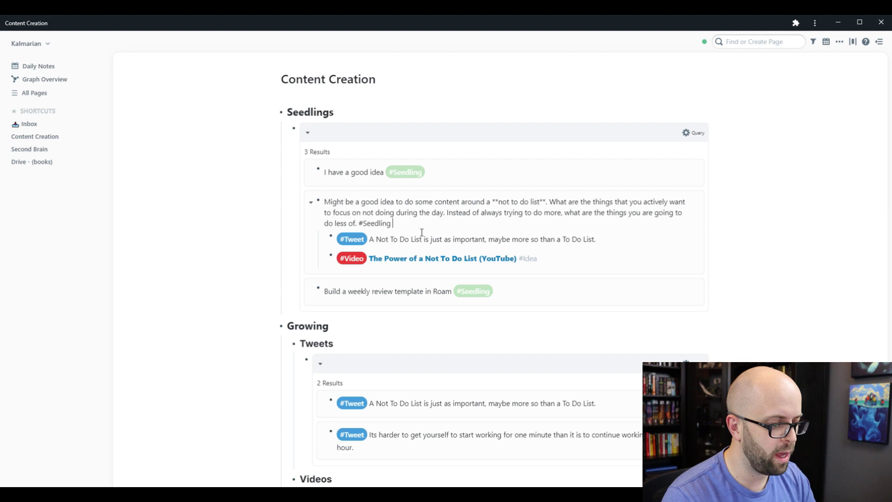
{"action": "type", "text": "#Planted"}
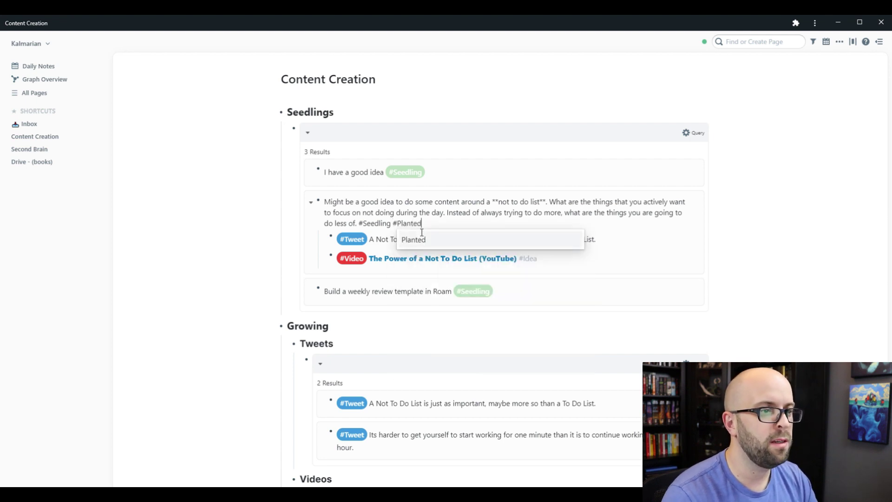
{"action": "key", "text": "Escape"}
{"action": "key", "text": "Escape"}
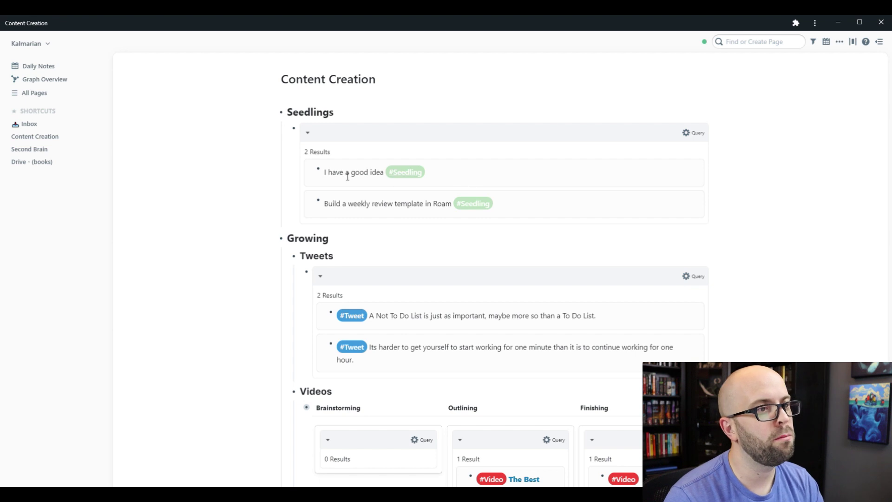
{"action": "left_click", "coordinate": [449, 177]}
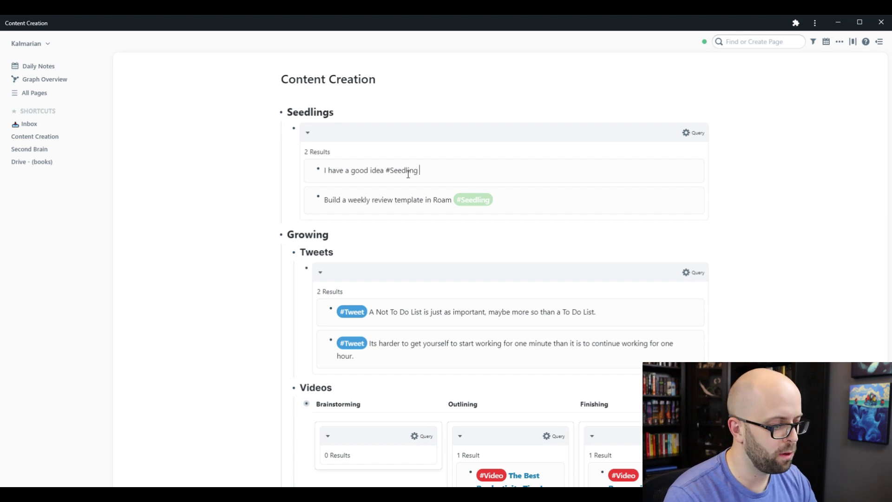
{"action": "type", "text": "#H"}
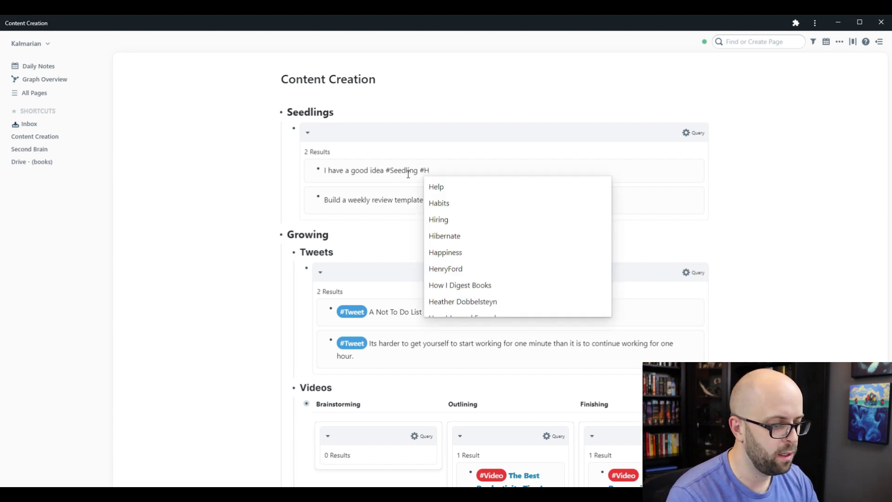
{"action": "type", "text": "ibern"}
Accept the #Hibernate tag on the good-idea note and inspect the Seedlings query's raw definition.
{"action": "key", "text": "Return"}
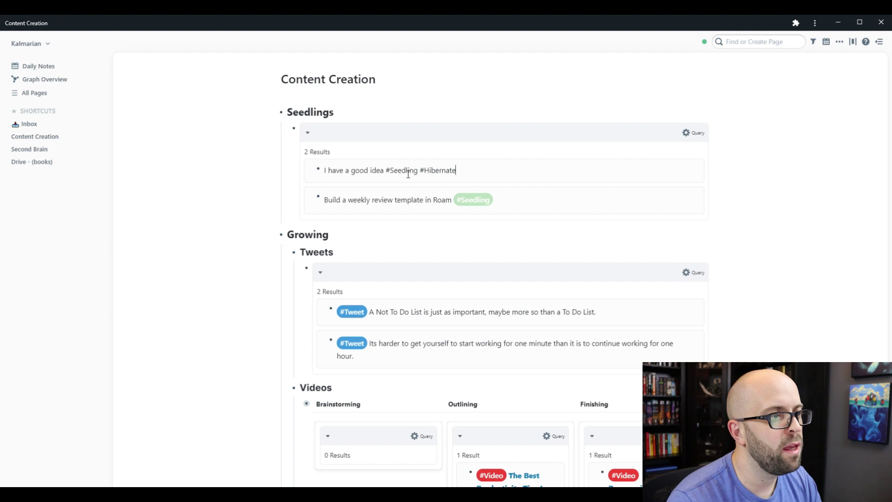
{"action": "left_click", "coordinate": [204, 199]}
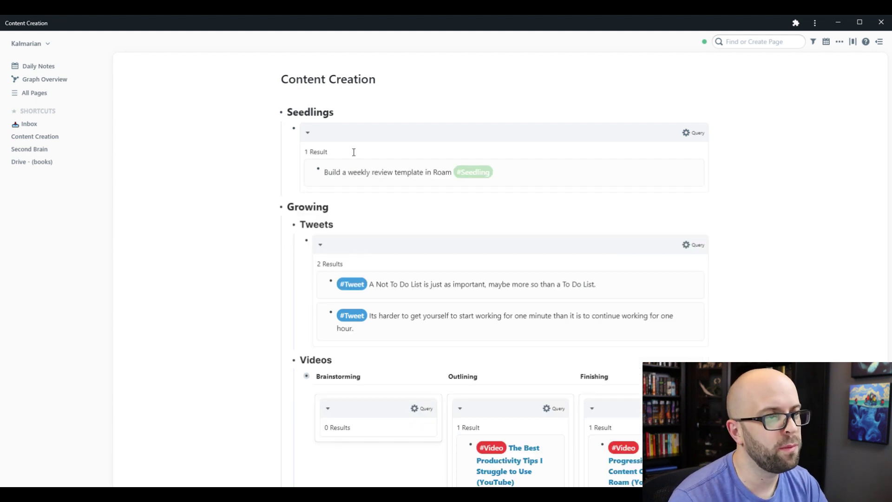
{"action": "left_click", "coordinate": [402, 139]}
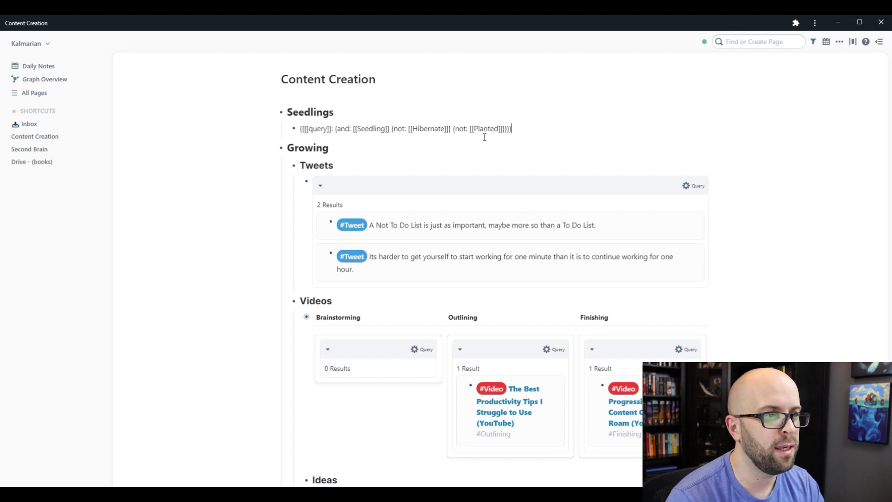
{"action": "left_click", "coordinate": [157, 225]}
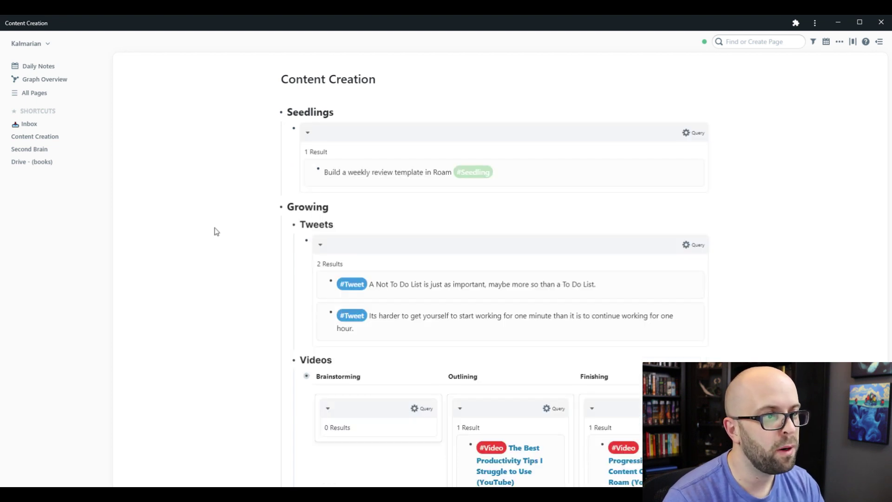
Inspect the Tweets query definition, then tag the Not To Do List tweet #Complete.
{"action": "left_click", "coordinate": [360, 252]}
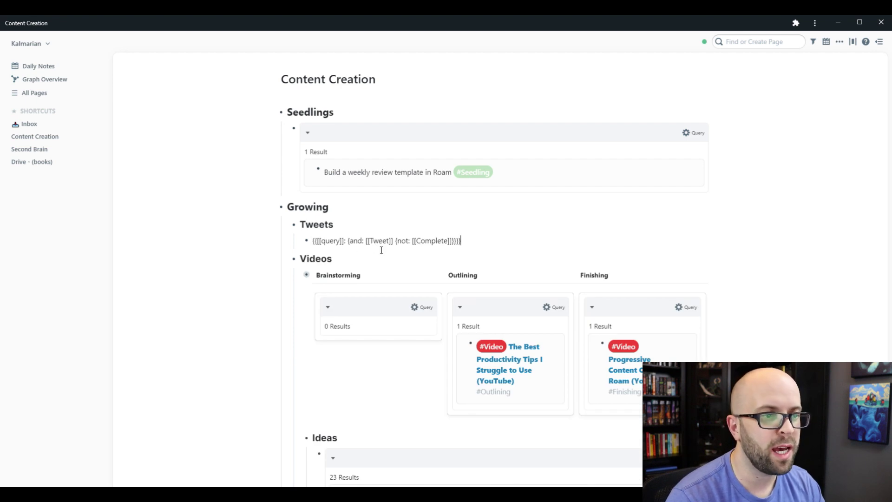
{"action": "left_click", "coordinate": [231, 232]}
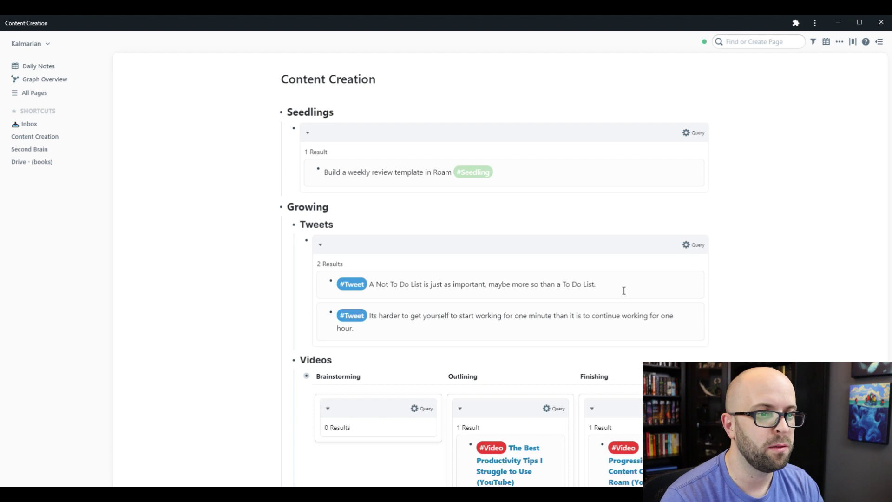
{"action": "left_click", "coordinate": [624, 290]}
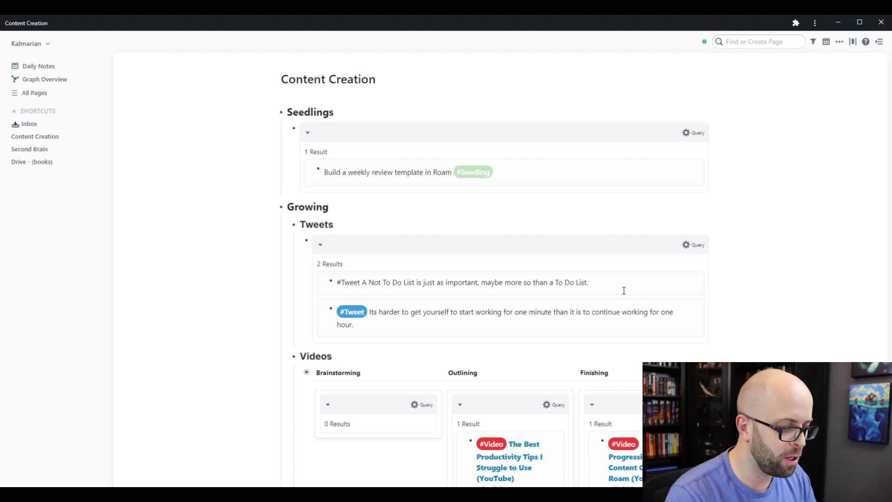
{"action": "type", "text": "#Complete"}
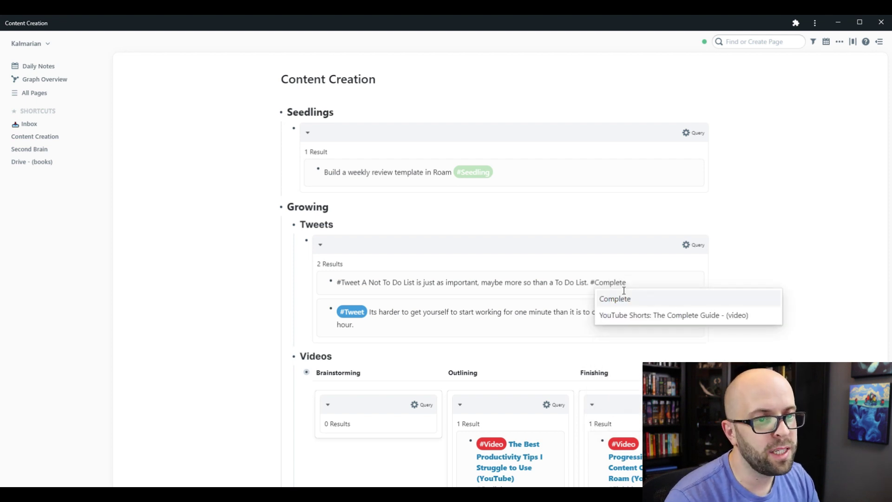
{"action": "key", "text": "Escape"}
{"action": "left_click", "coordinate": [163, 299]}
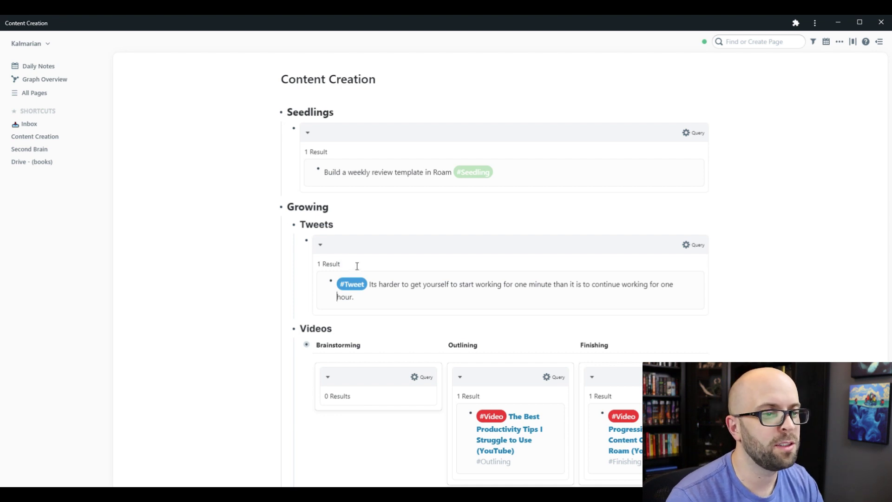
{"action": "scroll", "coordinate": [370, 254], "scroll_direction": "down", "scroll_amount": 6}
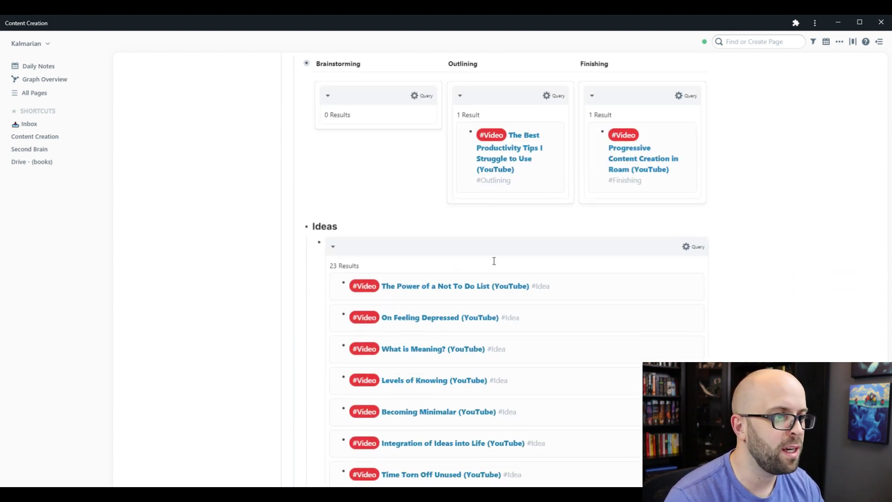
{"action": "scroll", "coordinate": [468, 258], "scroll_direction": "down", "scroll_amount": 9}
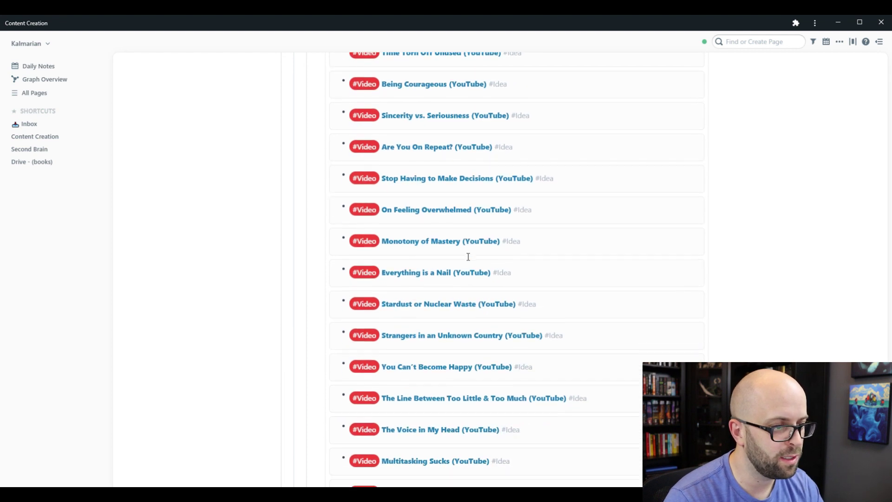
{"action": "scroll", "coordinate": [468, 257], "scroll_direction": "down", "scroll_amount": 4}
{"action": "scroll", "coordinate": [468, 257], "scroll_direction": "up", "scroll_amount": 13}
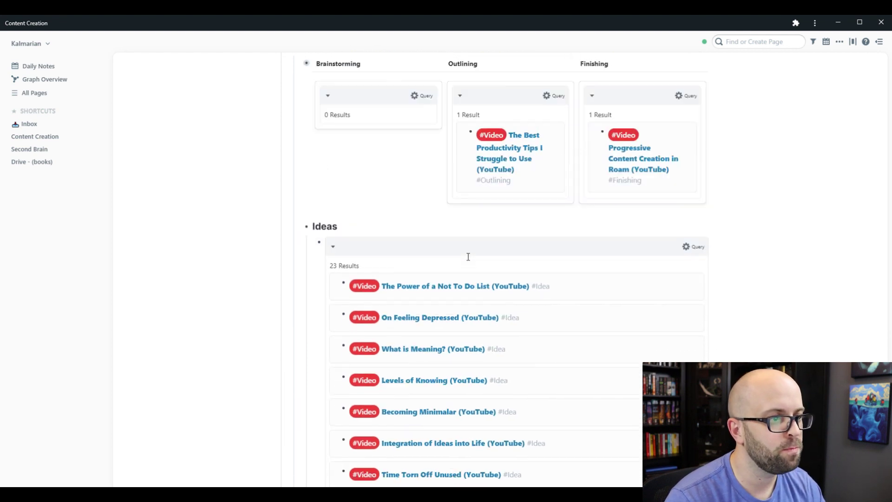
{"action": "scroll", "coordinate": [468, 257], "scroll_direction": "up", "scroll_amount": 3}
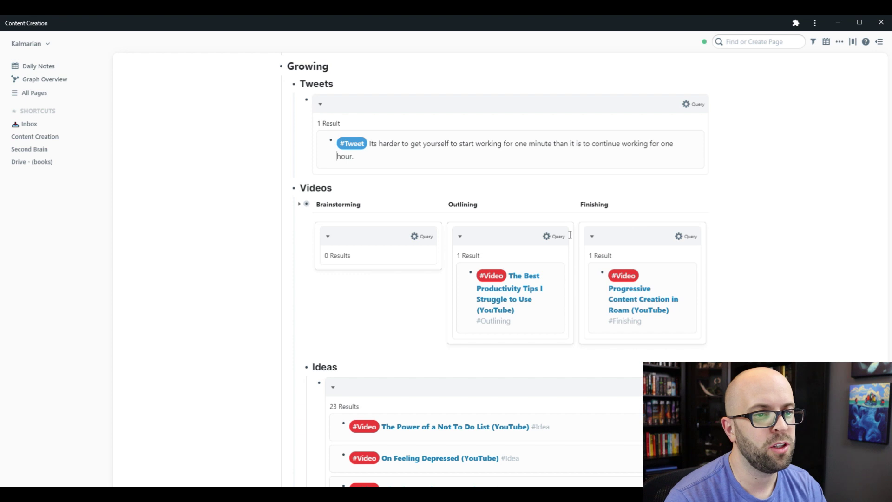
{"action": "left_click", "coordinate": [505, 239]}
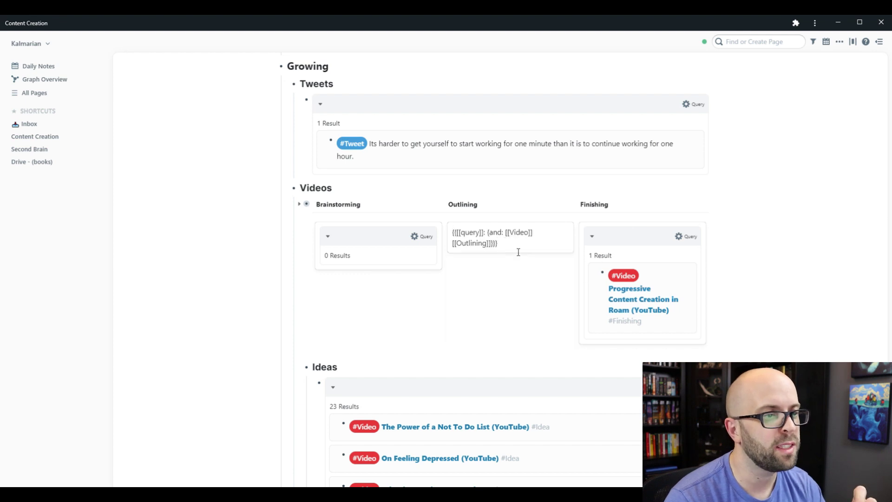
{"action": "left_click", "coordinate": [299, 204]}
{"action": "left_click", "coordinate": [403, 213]}
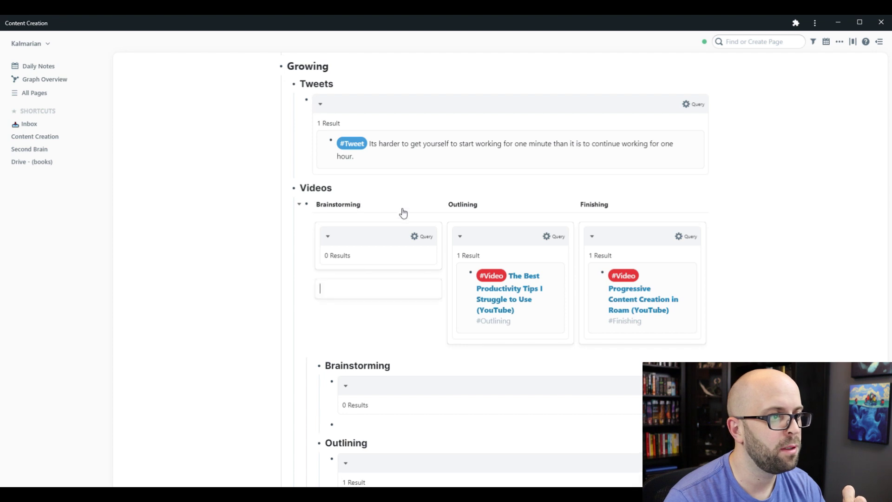
{"action": "scroll", "coordinate": [335, 241], "scroll_direction": "down", "scroll_amount": 3}
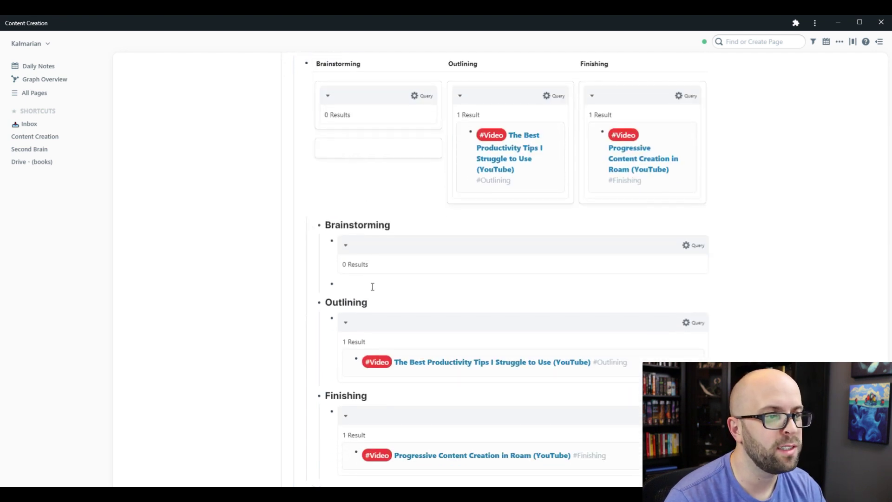
{"action": "key", "text": "BackSpace"}
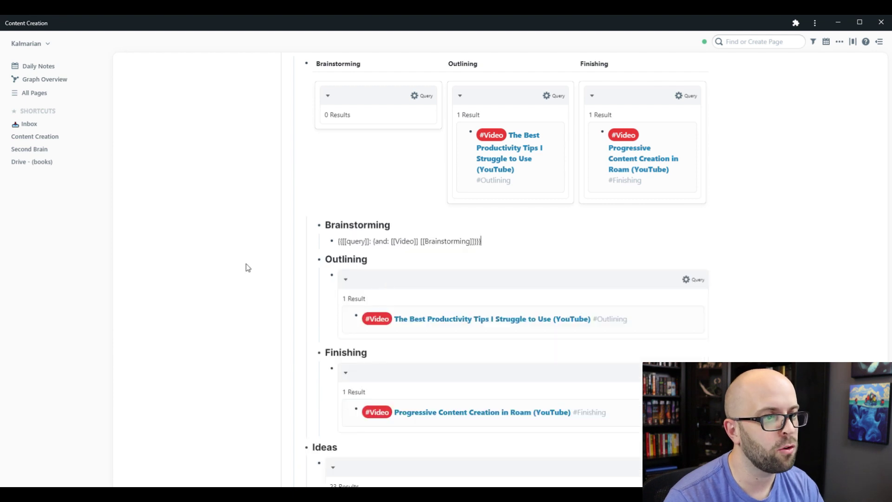
{"action": "key", "text": "Escape"}
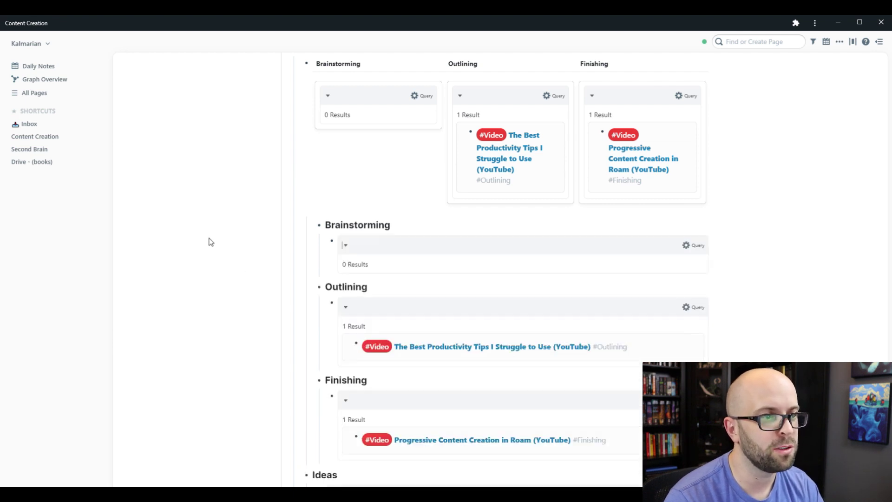
{"action": "scroll", "coordinate": [465, 274], "scroll_direction": "up", "scroll_amount": 1}
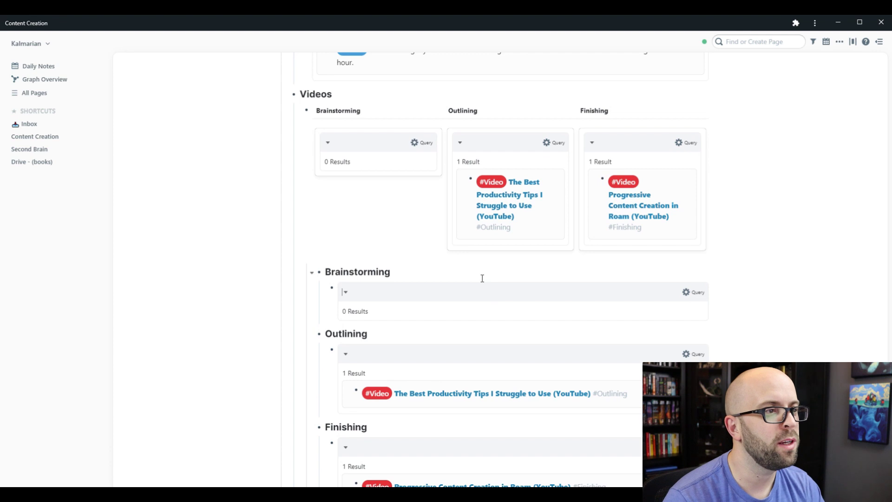
{"action": "left_click", "coordinate": [299, 111]}
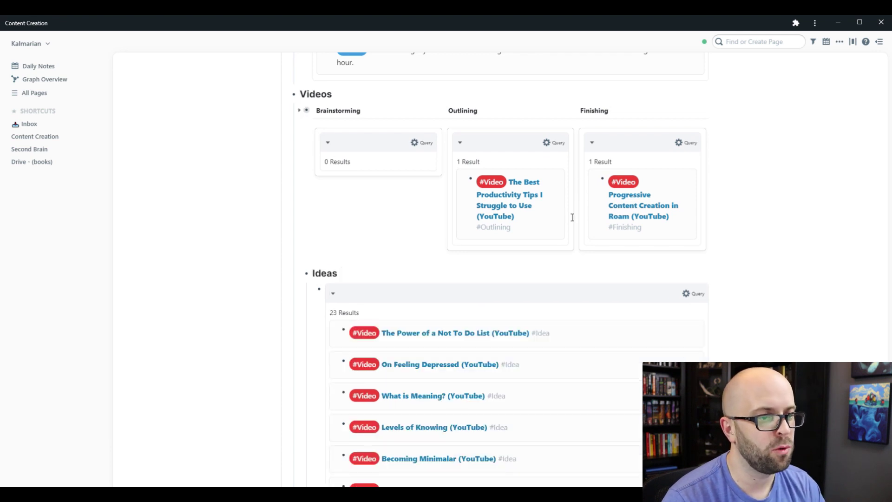
Create a 'Not To Do List' page opened in the right sidebar.
{"action": "scroll", "coordinate": [572, 216], "scroll_direction": "down", "scroll_amount": 2}
{"action": "scroll", "coordinate": [572, 216], "scroll_direction": "up", "scroll_amount": 8}
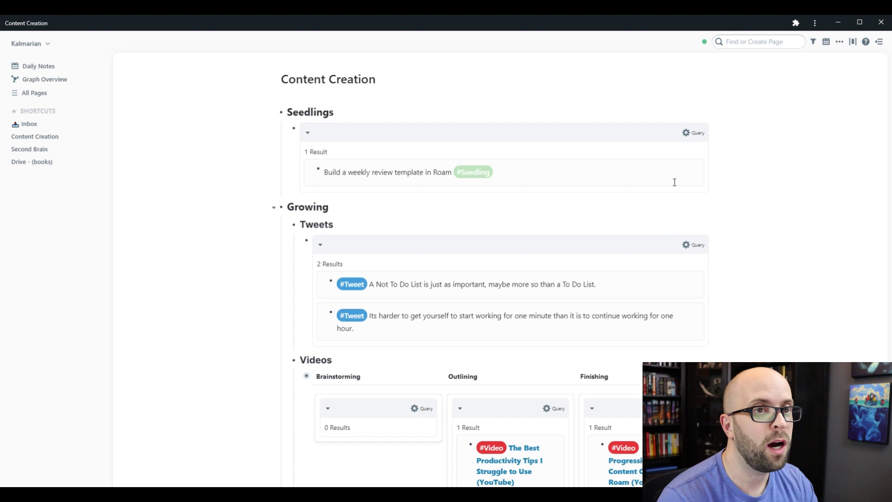
{"action": "left_click", "coordinate": [758, 45]}
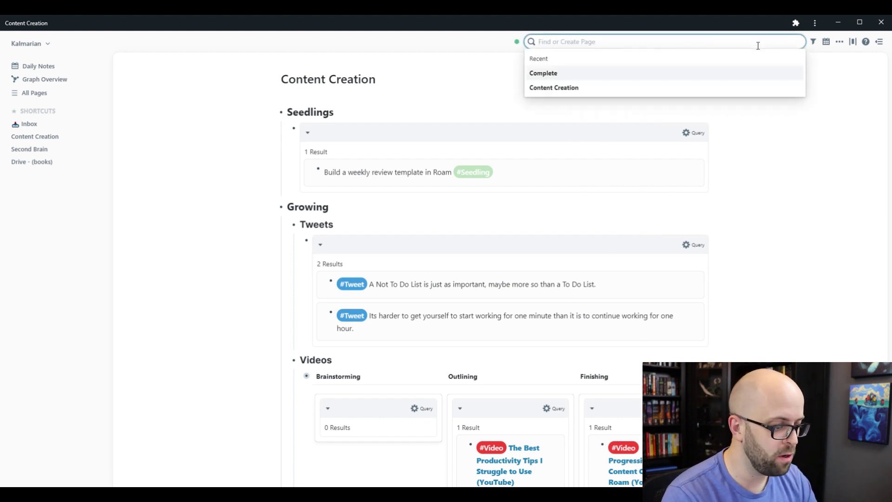
{"action": "type", "text": "Not"}
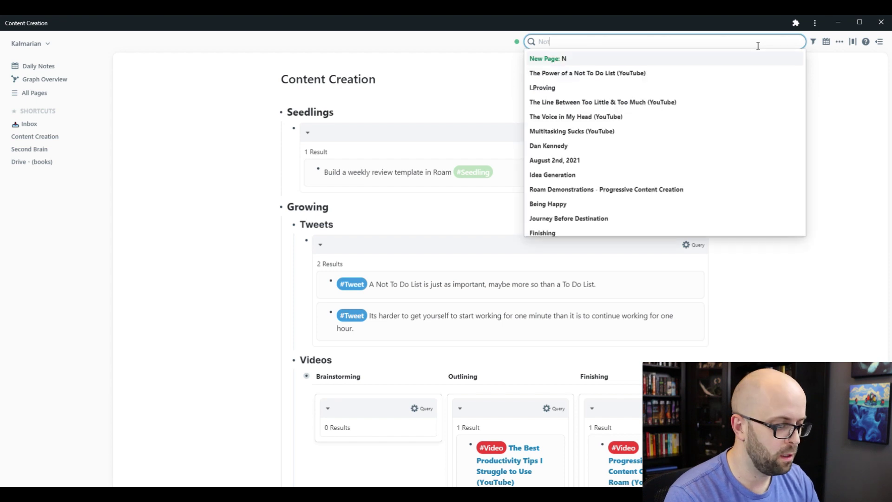
{"action": "type", "text": " To Do List"}
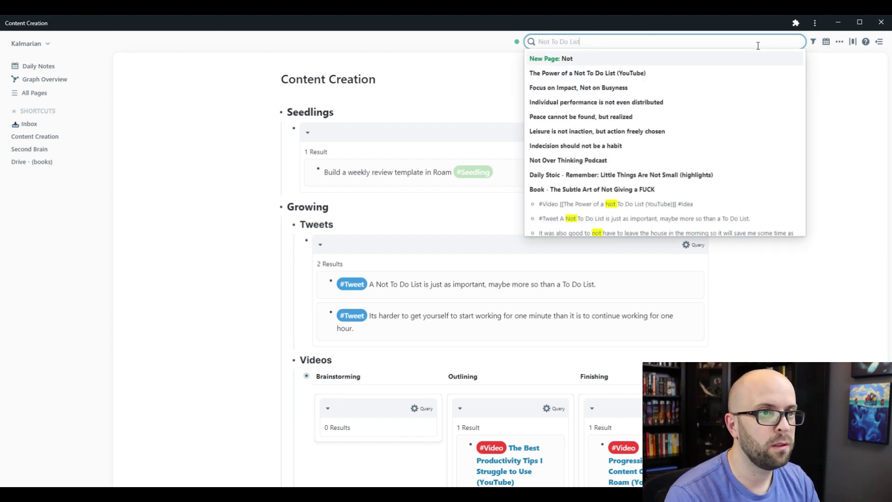
{"action": "key", "text": "shift+Return"}
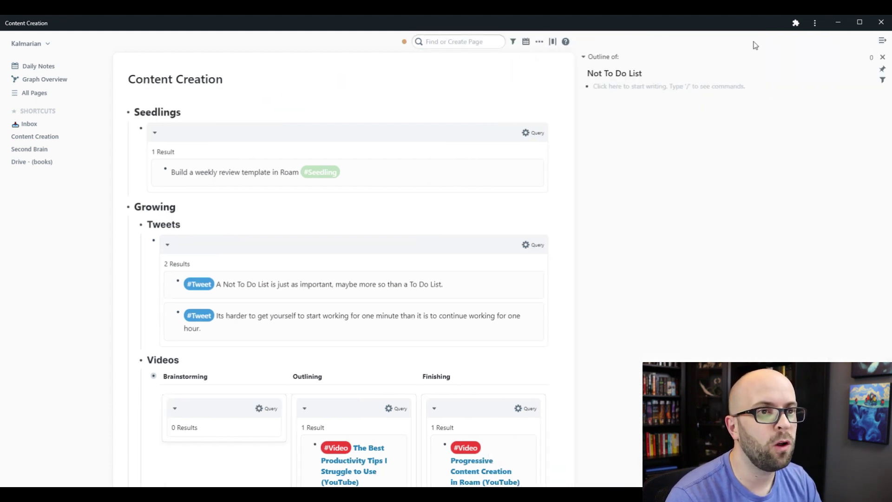
Apply the Evergreens template and drag the Not To Do List tweet under Literature Notes.
{"action": "left_click", "coordinate": [650, 95]}
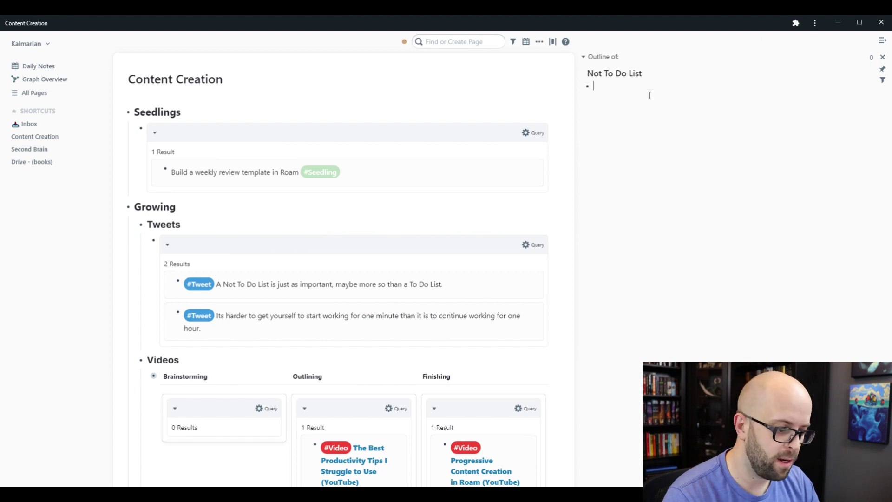
{"action": "type", "text": "::"}
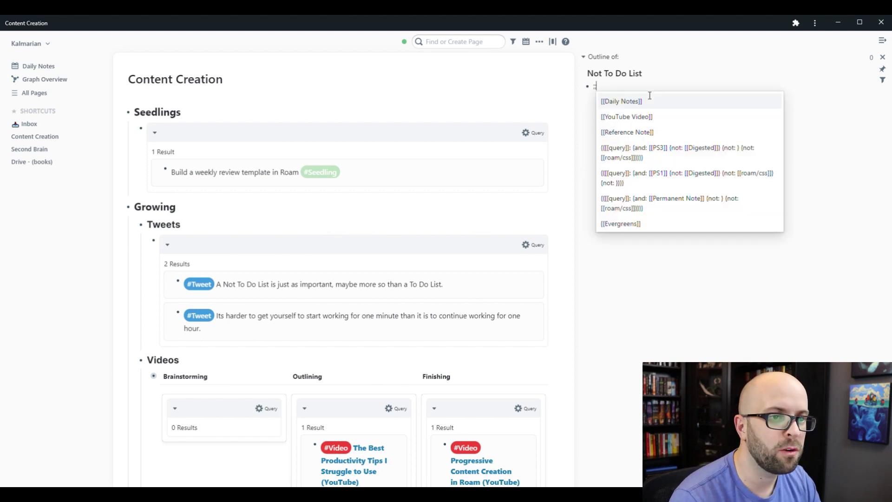
{"action": "left_click", "coordinate": [622, 224]}
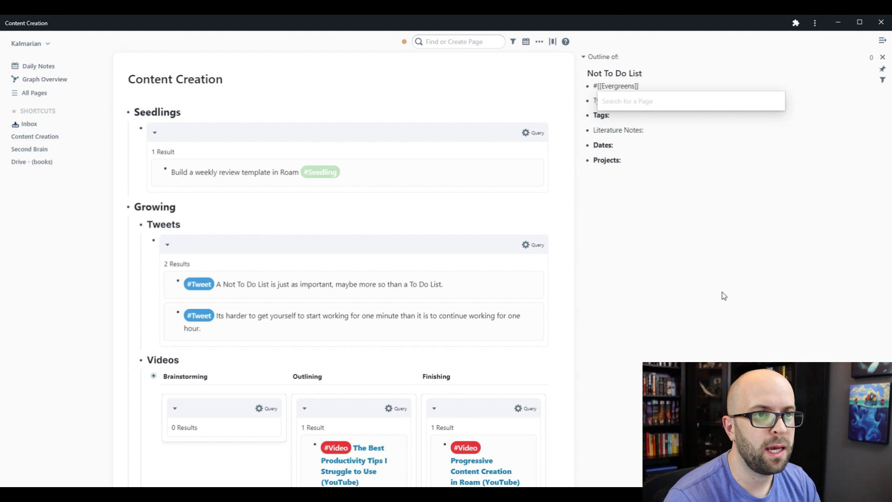
{"action": "key", "text": "Escape"}
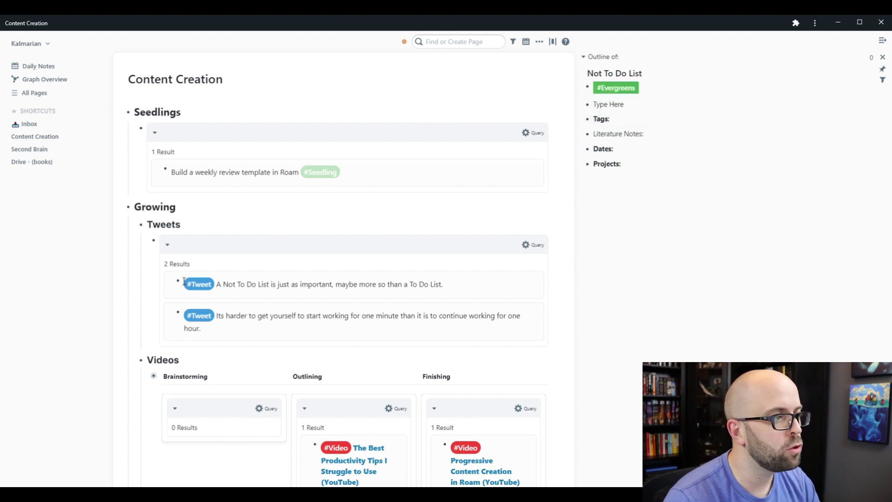
{"action": "left_click_drag", "start_coordinate": [181, 282], "coordinate": [602, 152]}
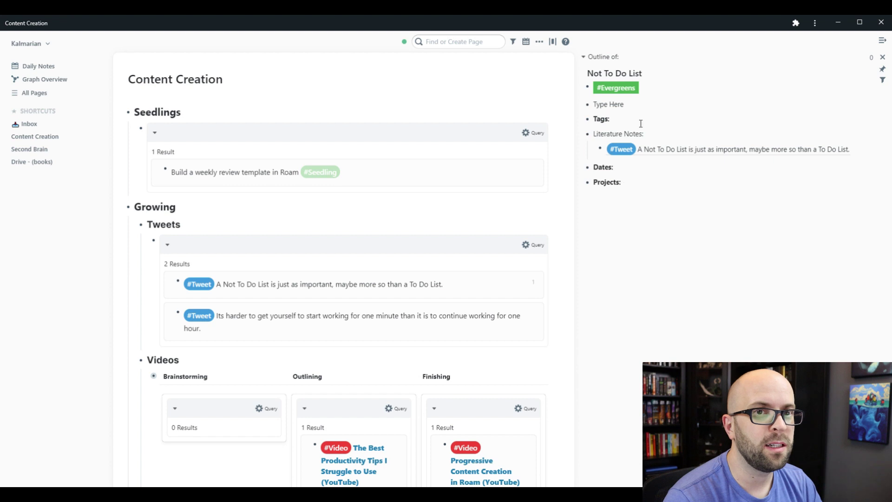
{"action": "left_click", "coordinate": [882, 58]}
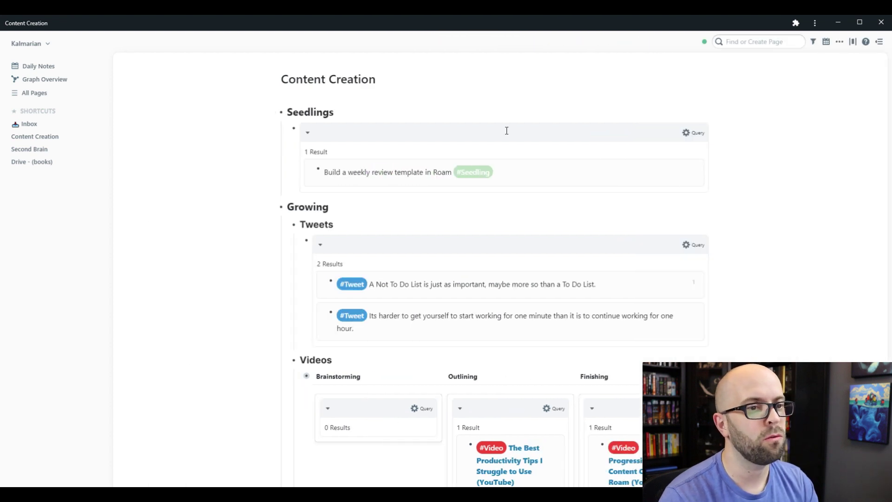